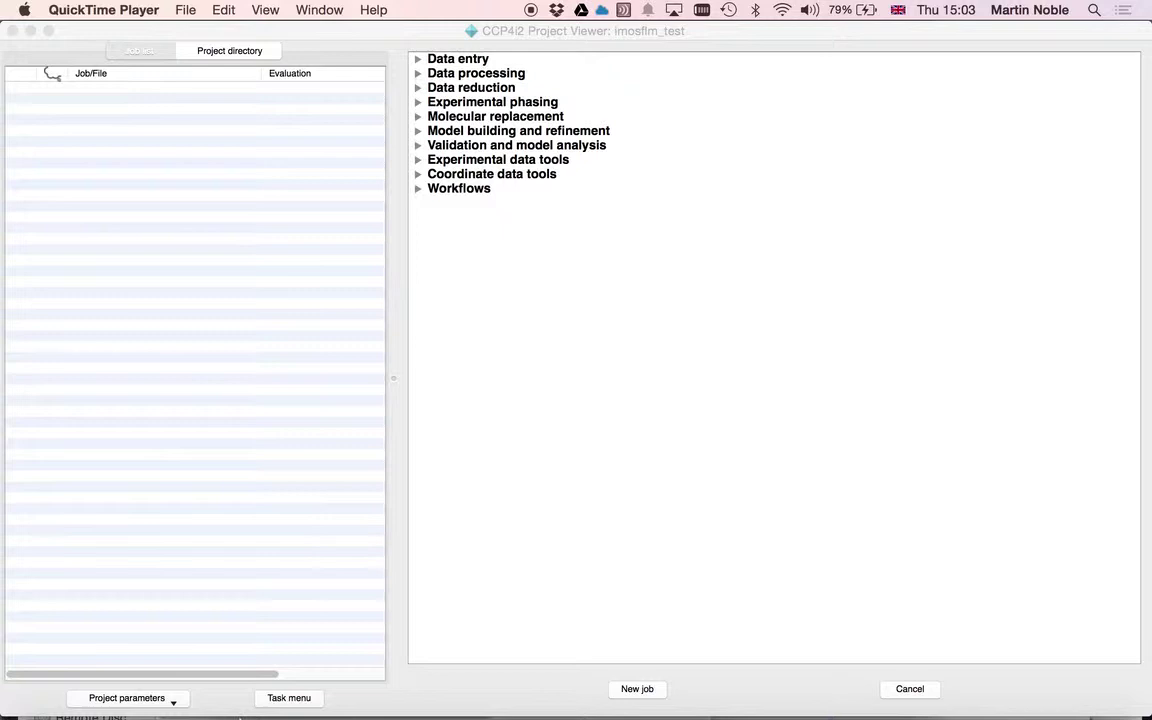
# Create a 'Launch imosflm and capture output' job from Data processing and run it to start iMosflm
pyautogui.click(304, 660)
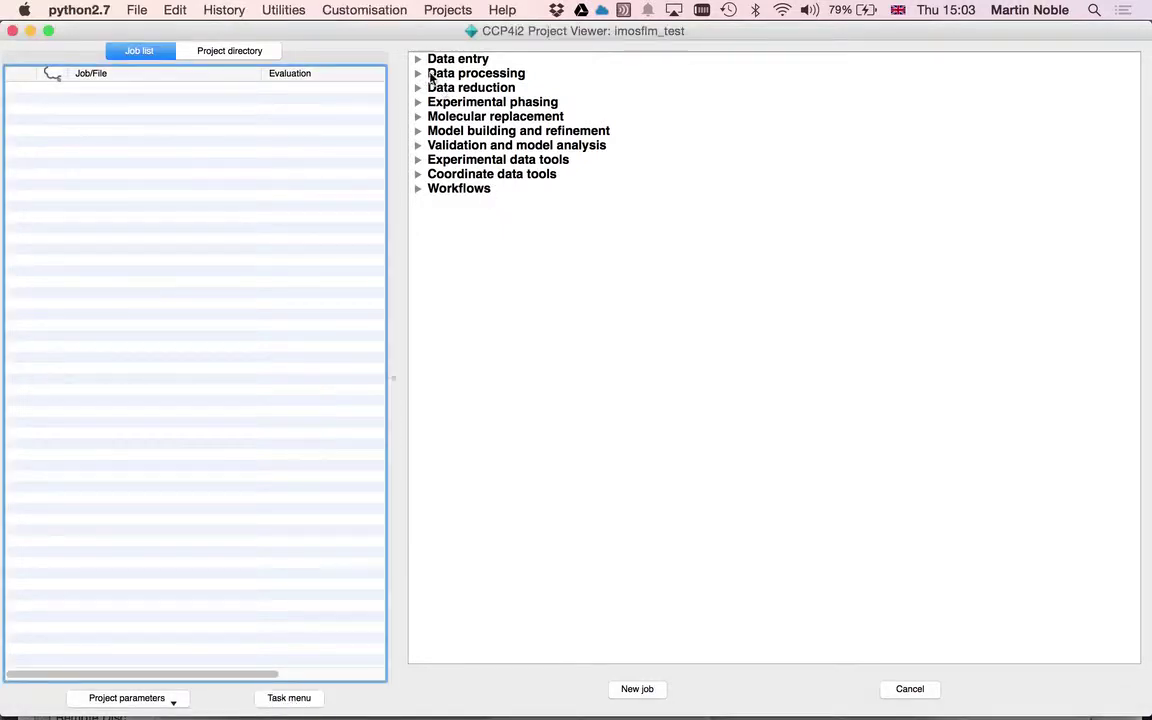
pyautogui.click(418, 74)
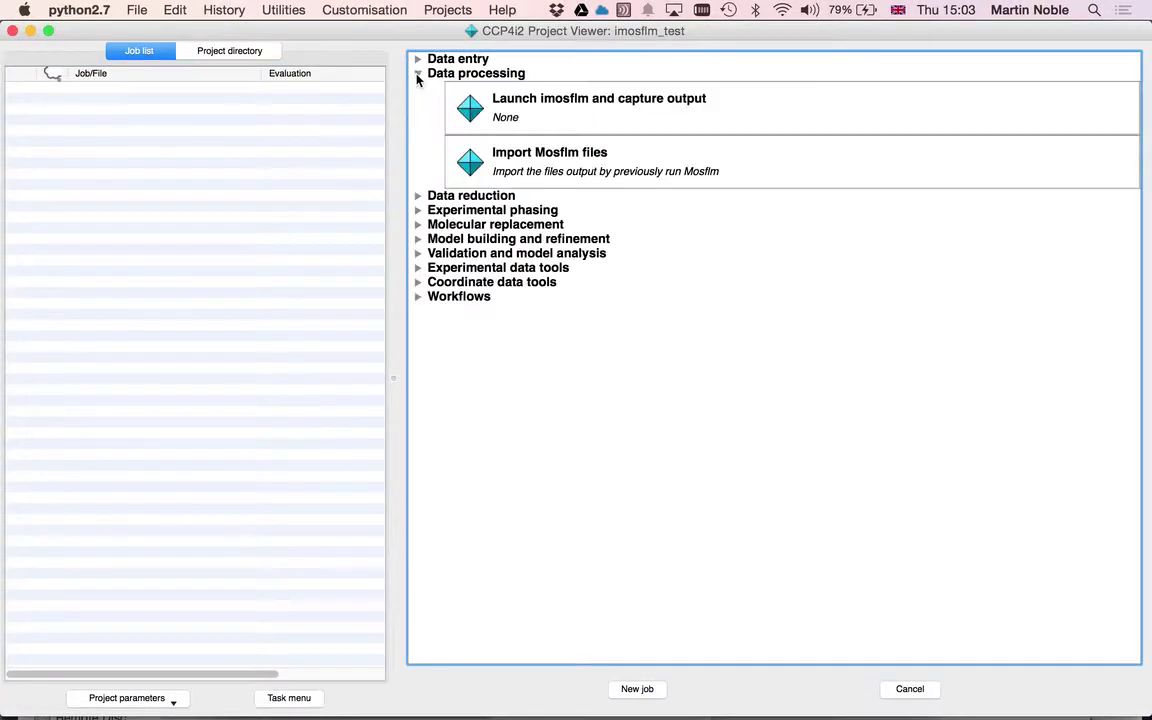
pyautogui.doubleClick(551, 118)
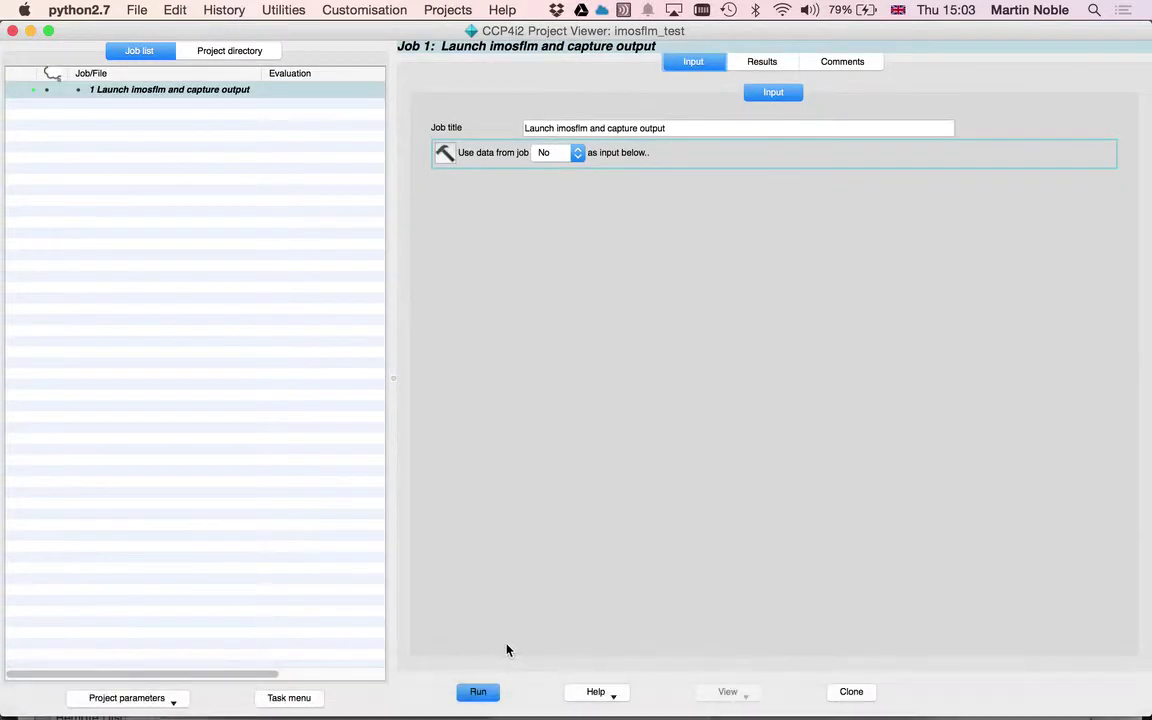
pyautogui.click(478, 692)
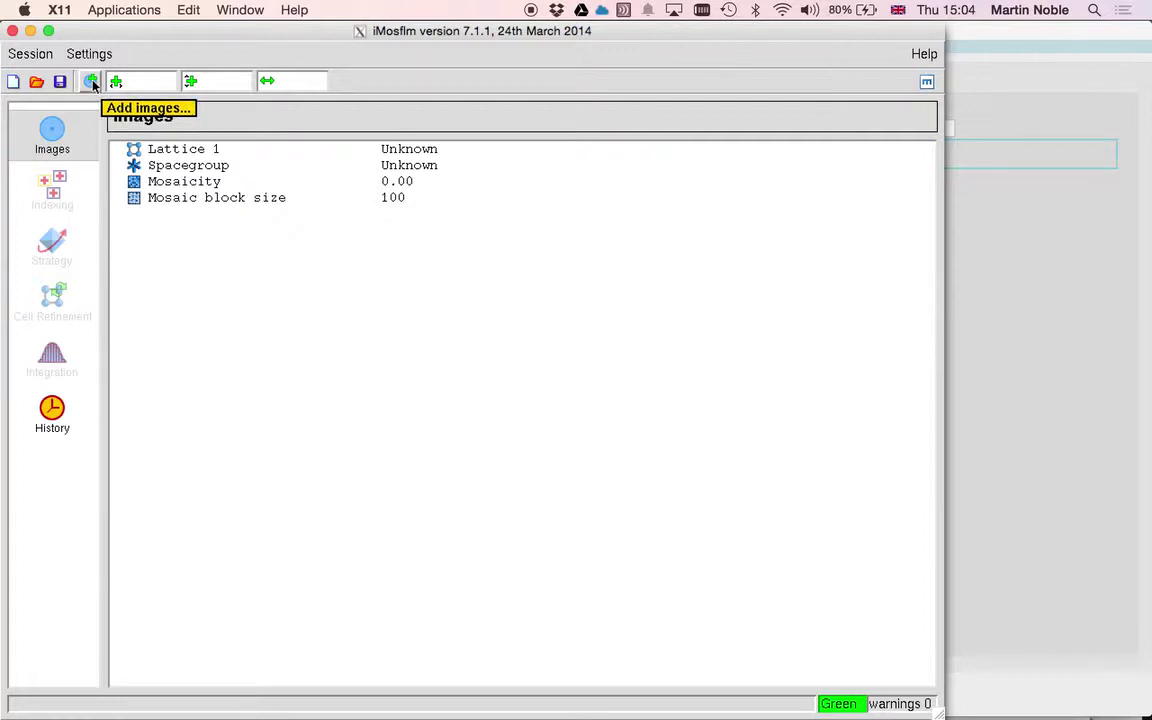
# Add the 72-c10-1_M5S8_2 series from the images folder, displaying 72-c10-1_M5S8_2_0001.cbf
pyautogui.click(91, 82)
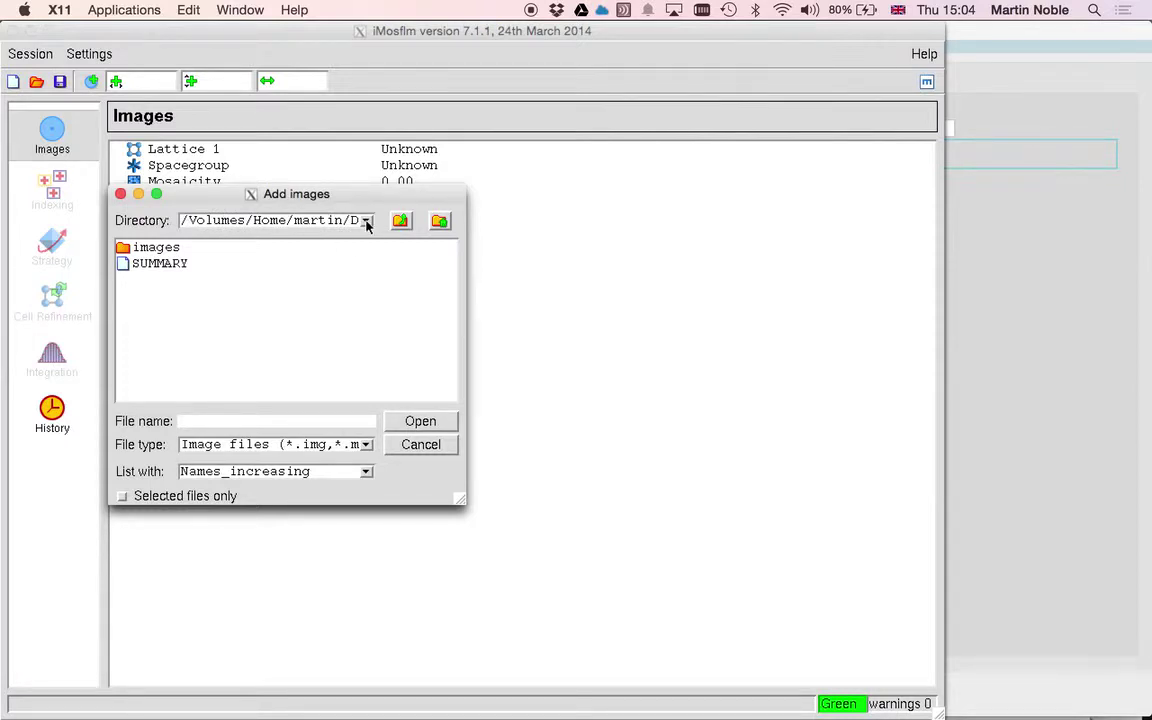
pyautogui.click(306, 257)
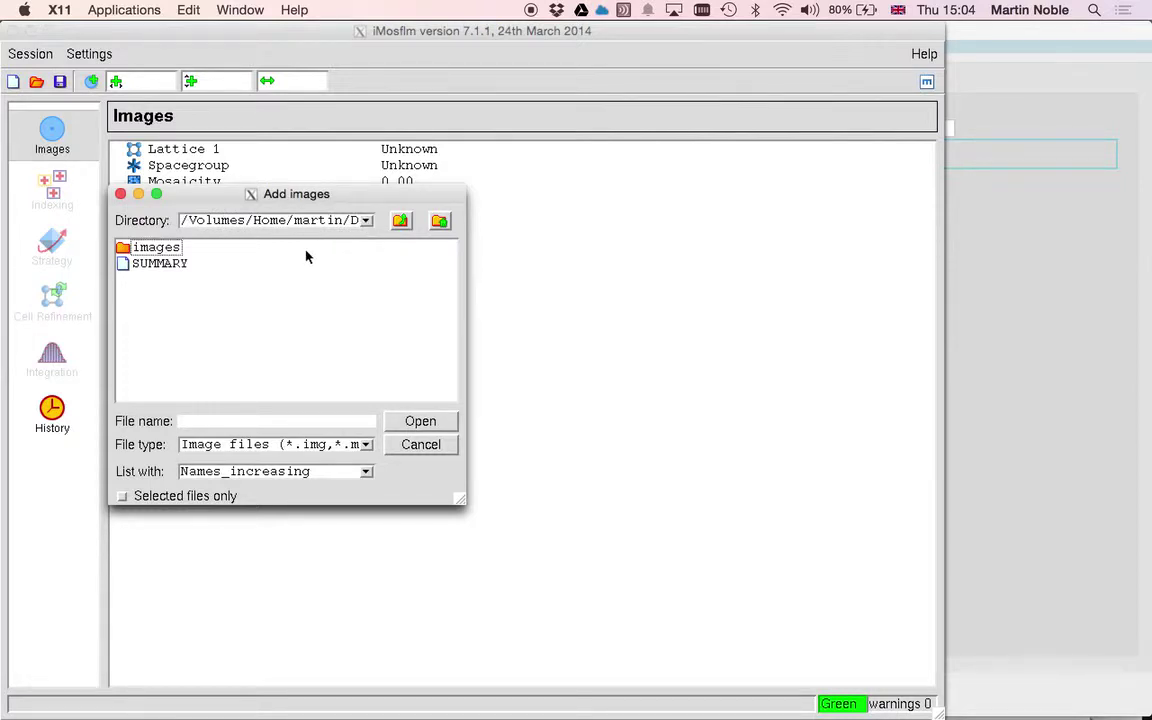
pyautogui.doubleClick(166, 255)
pyautogui.doubleClick(166, 255)
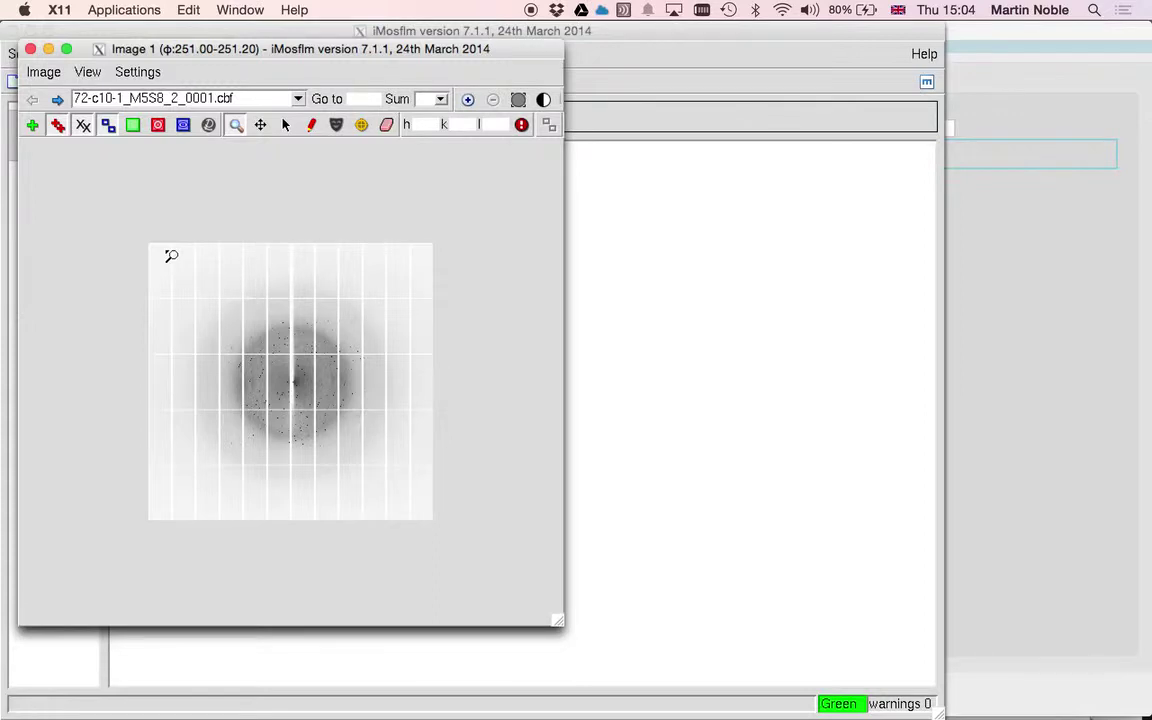
# Autoindex the images to spacegroup P3 with mosaicity 0.45, ready to integrate images 1–19
pyautogui.click(31, 51)
pyautogui.click(54, 194)
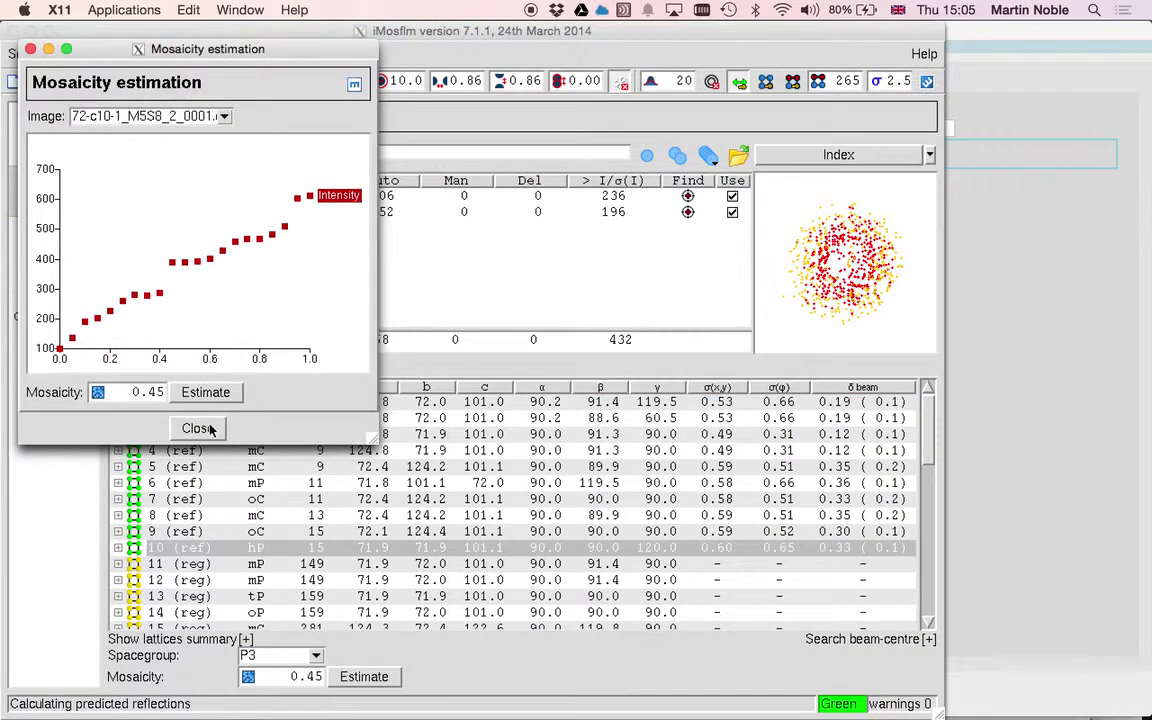
pyautogui.click(198, 428)
pyautogui.click(52, 358)
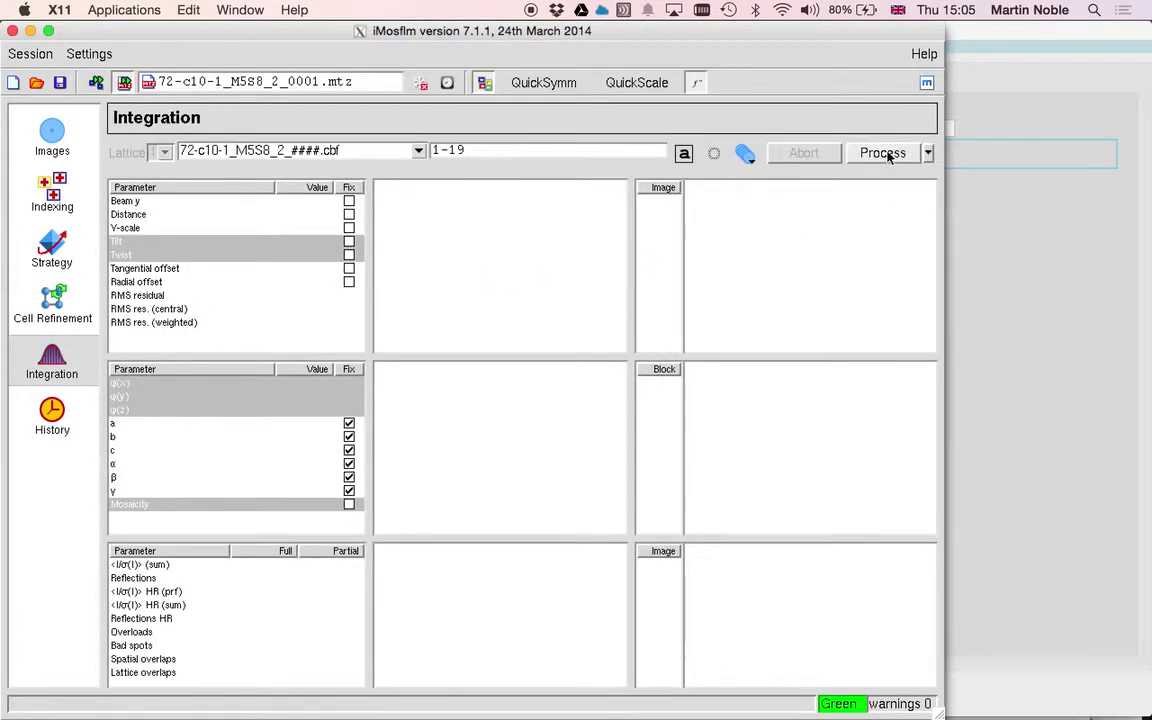
# Integrate images 1–19, always ignoring the twist refinement warning; mosaicity refines to 0.279
pyautogui.click(884, 153)
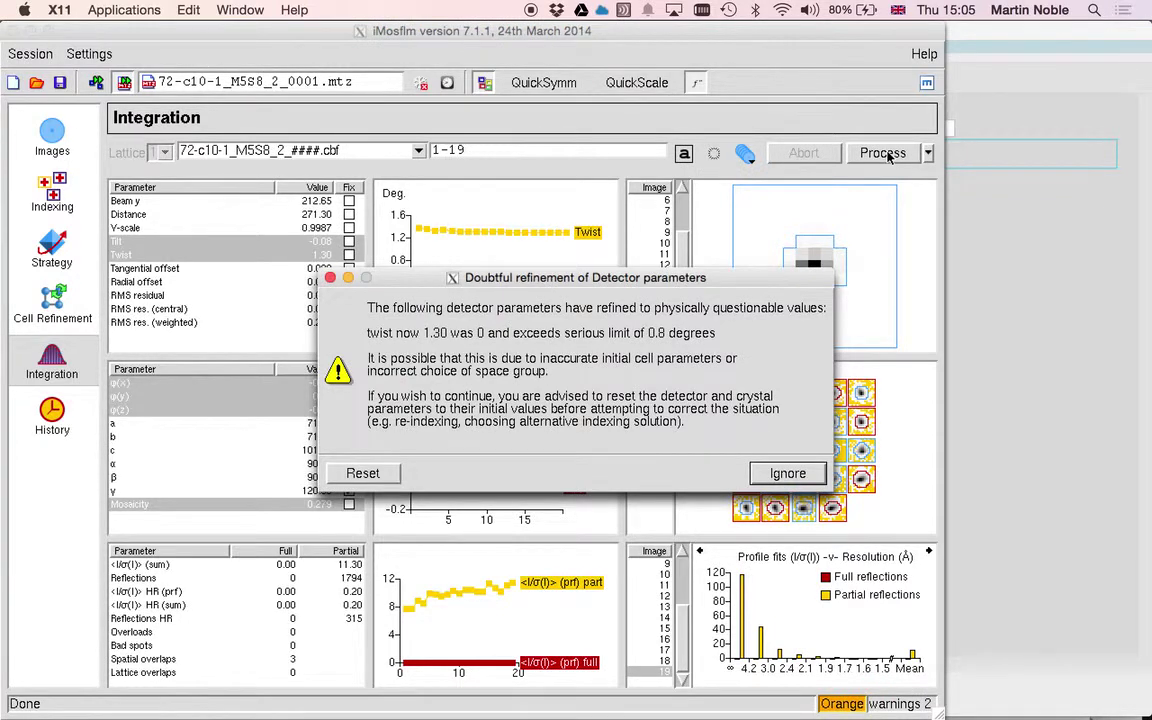
pyautogui.click(780, 477)
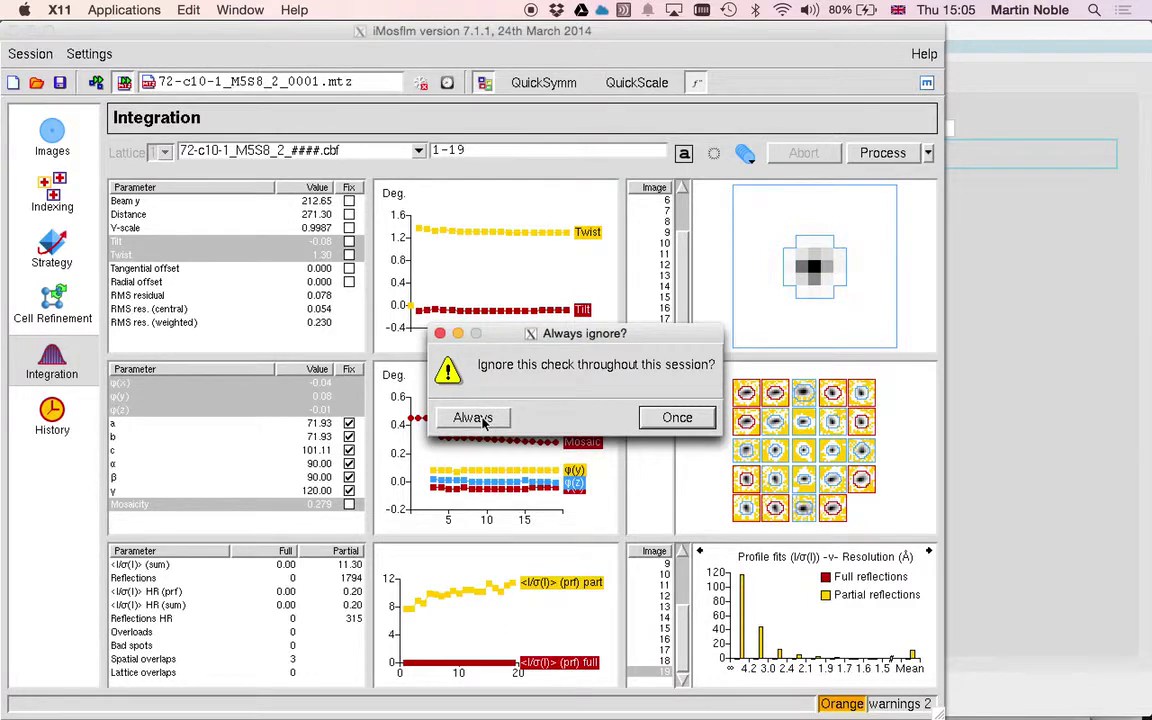
pyautogui.click(473, 418)
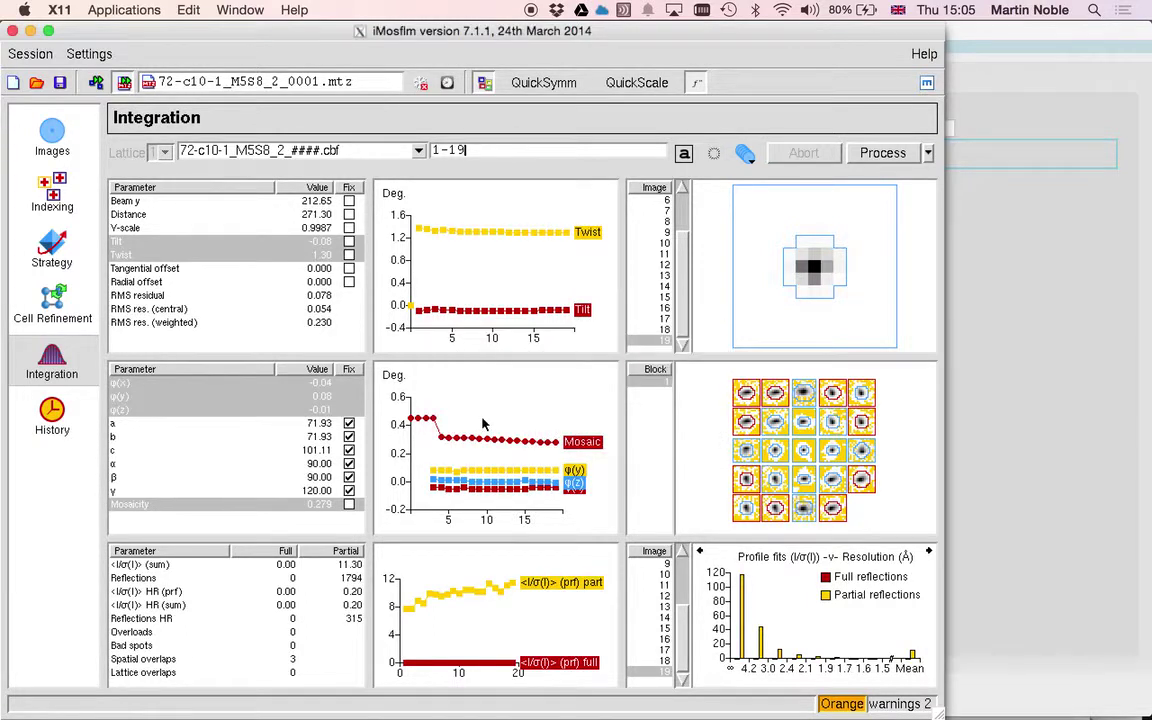
# Save the iMosflm processing session from the Session menu under the file name test.sav
pyautogui.click(30, 58)
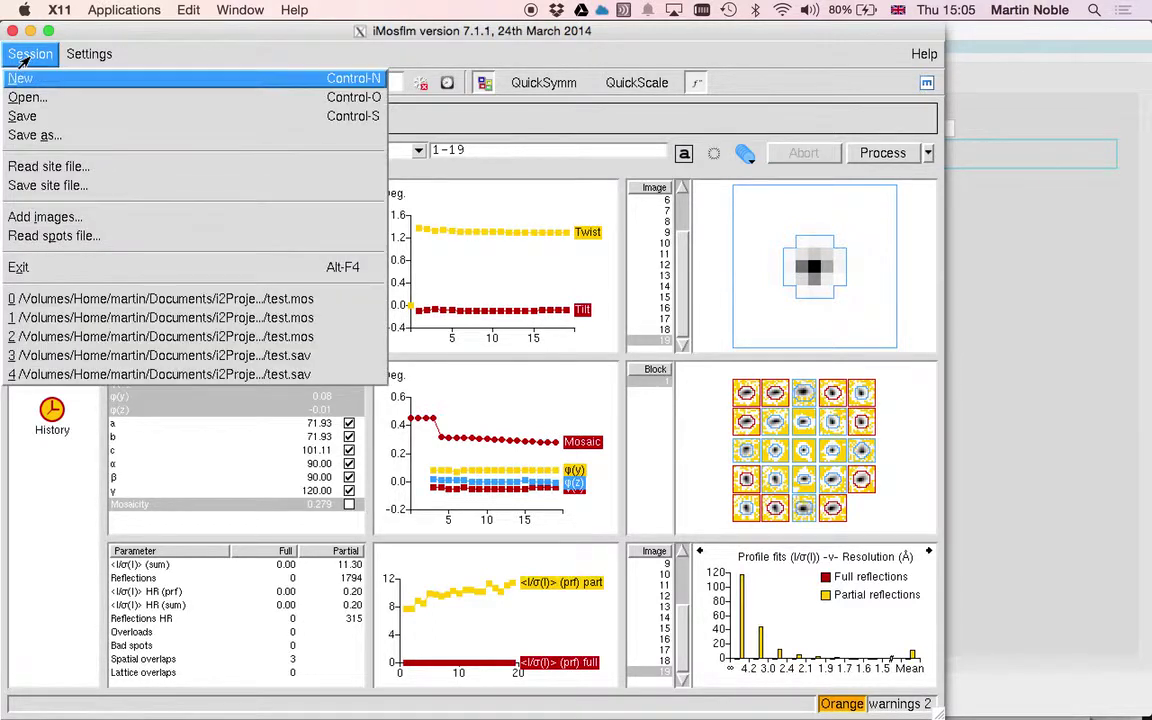
pyautogui.click(22, 118)
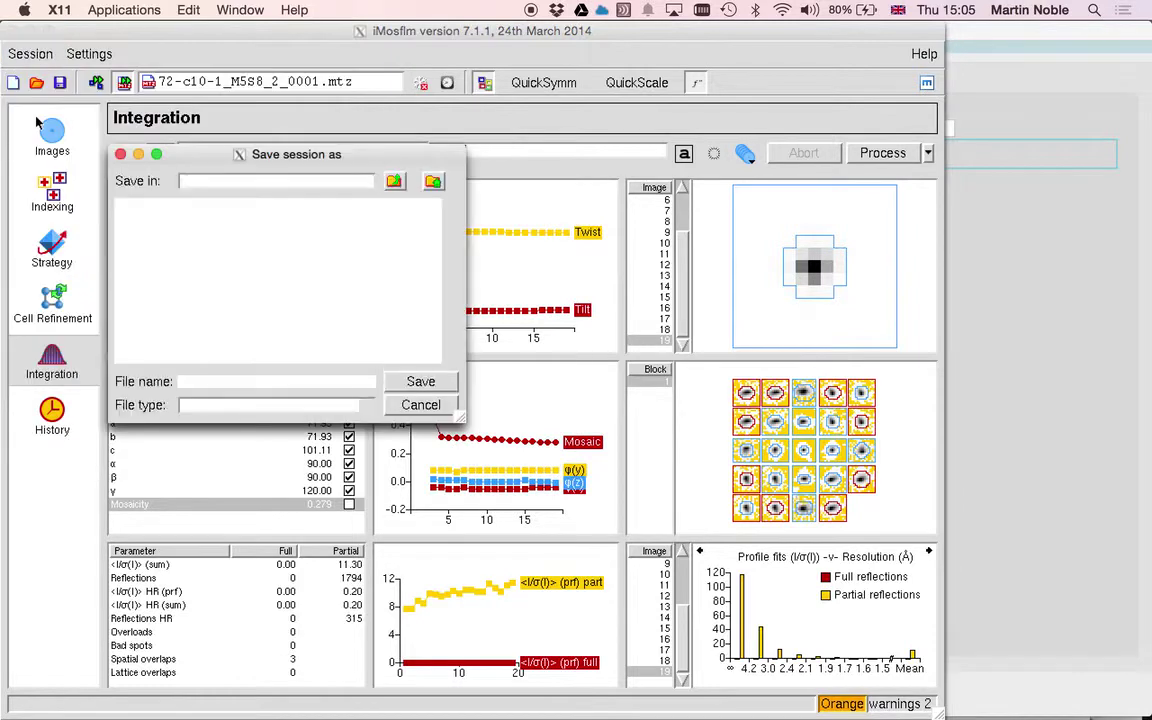
pyautogui.click(210, 381)
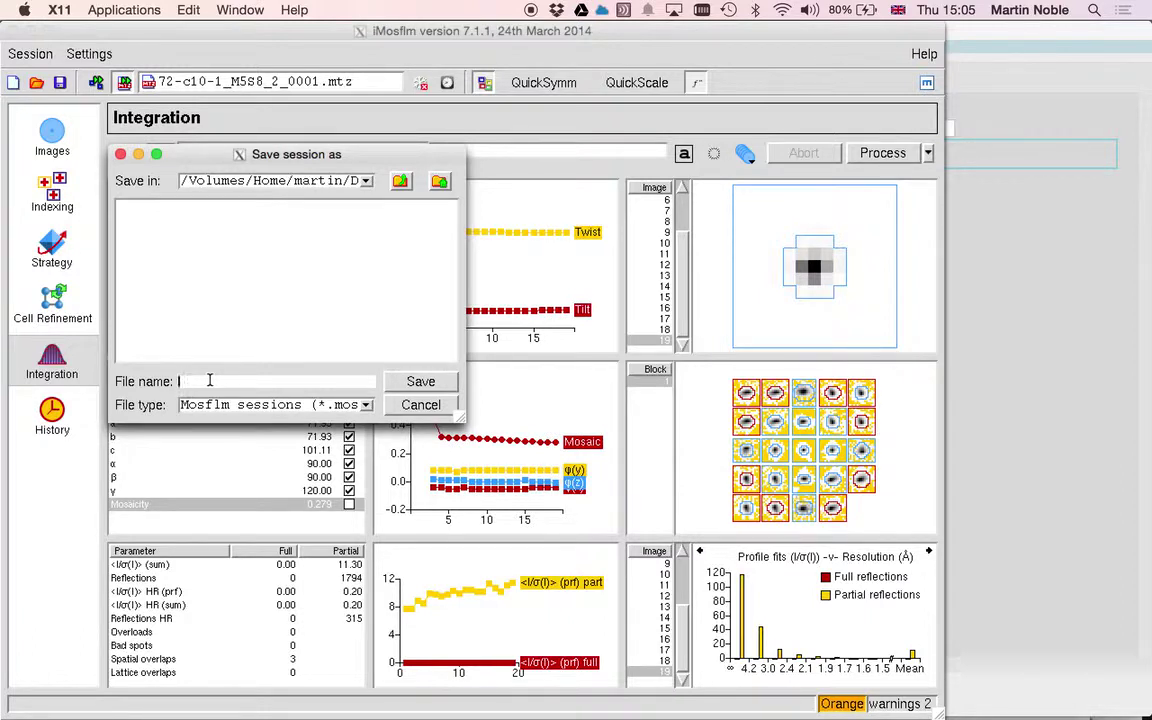
pyautogui.write('test.sav')
pyautogui.click(421, 382)
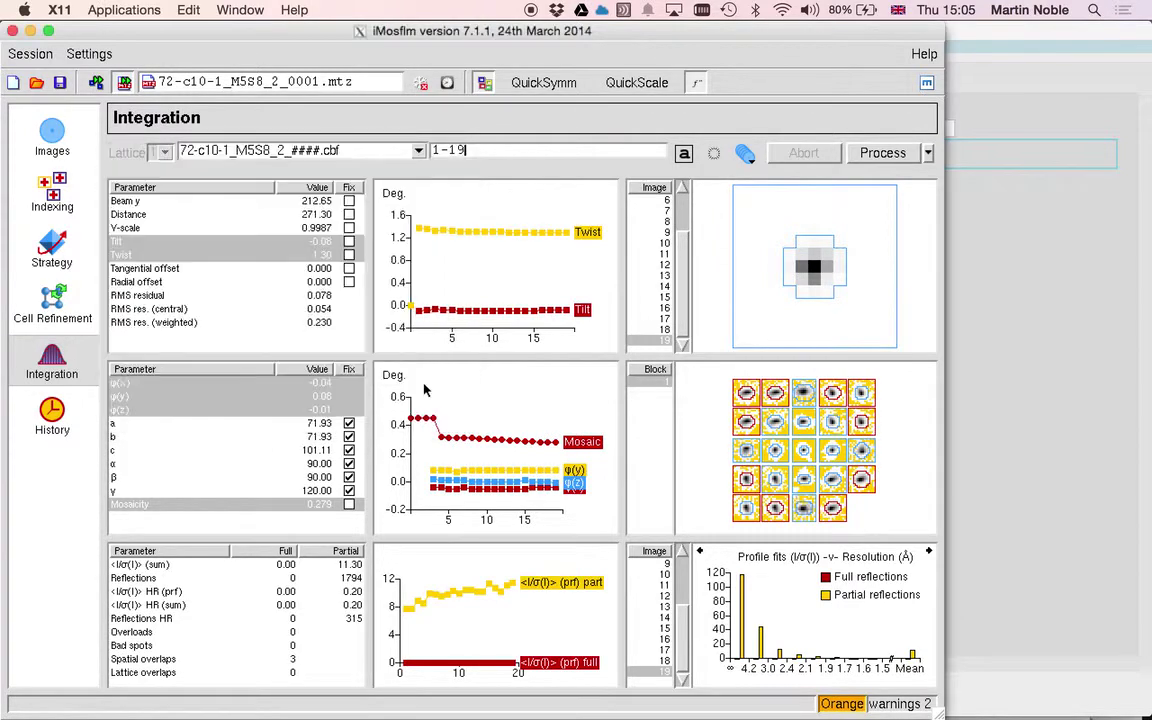
# Exit iMosflm from the Session menu so Job 1 shows cell 71.93 71.93 101.11 and mosaicity 0.279
pyautogui.click(30, 54)
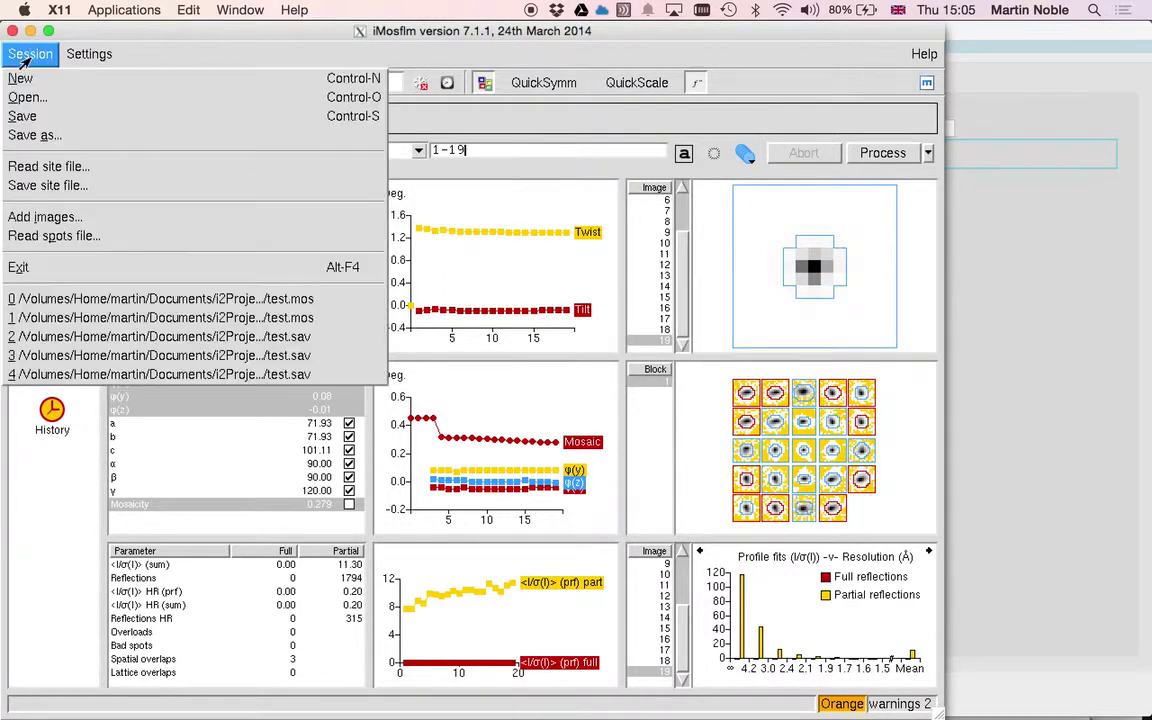
pyautogui.click(30, 266)
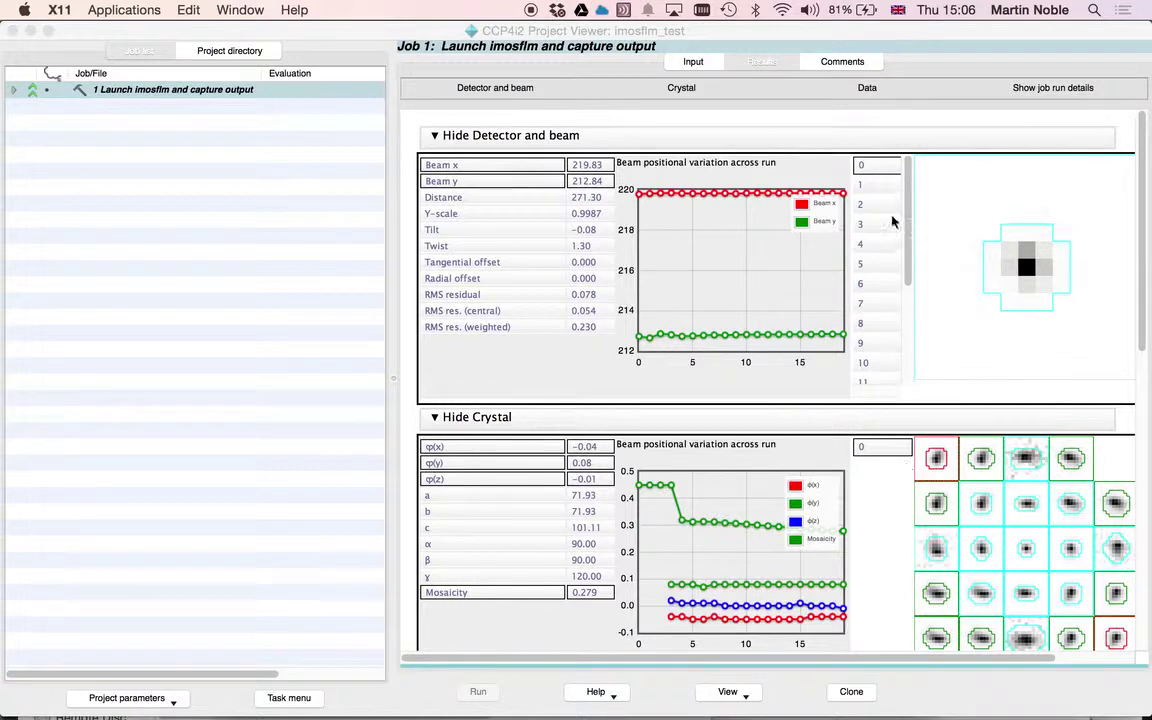
# Pick image 14 in the Detector and beam list to show its spot profile, then focus the crystal plot
pyautogui.moveTo(905, 211); pyautogui.dragTo(913, 309)
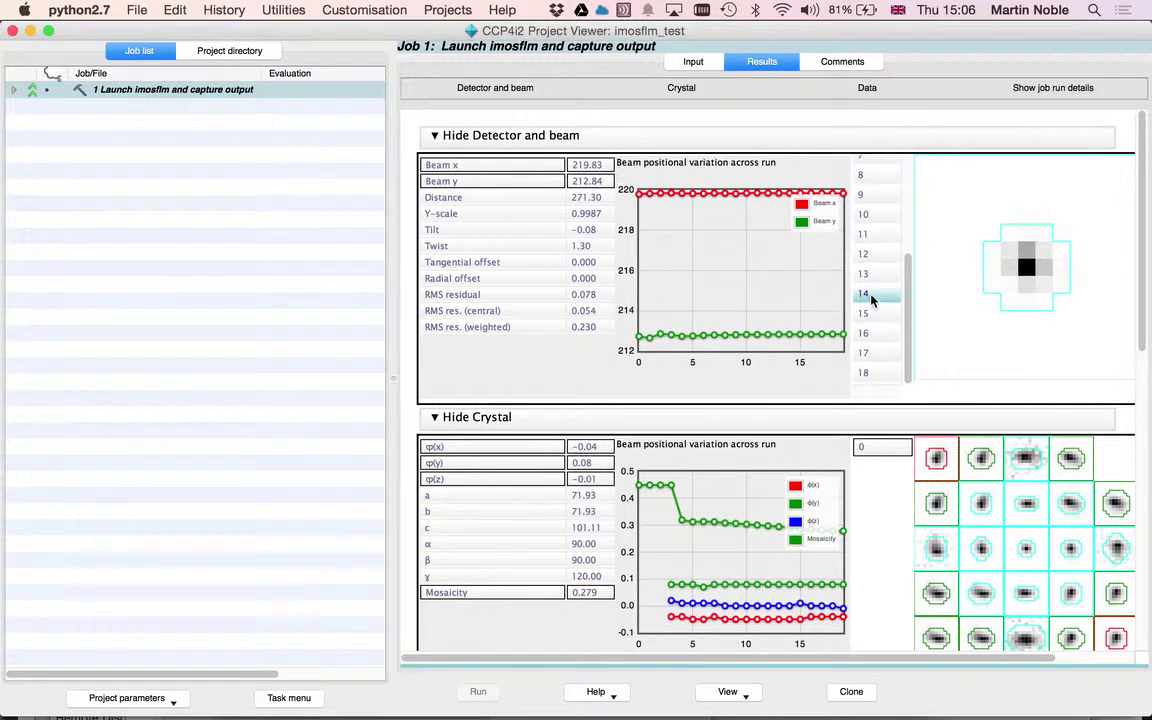
pyautogui.click(868, 294)
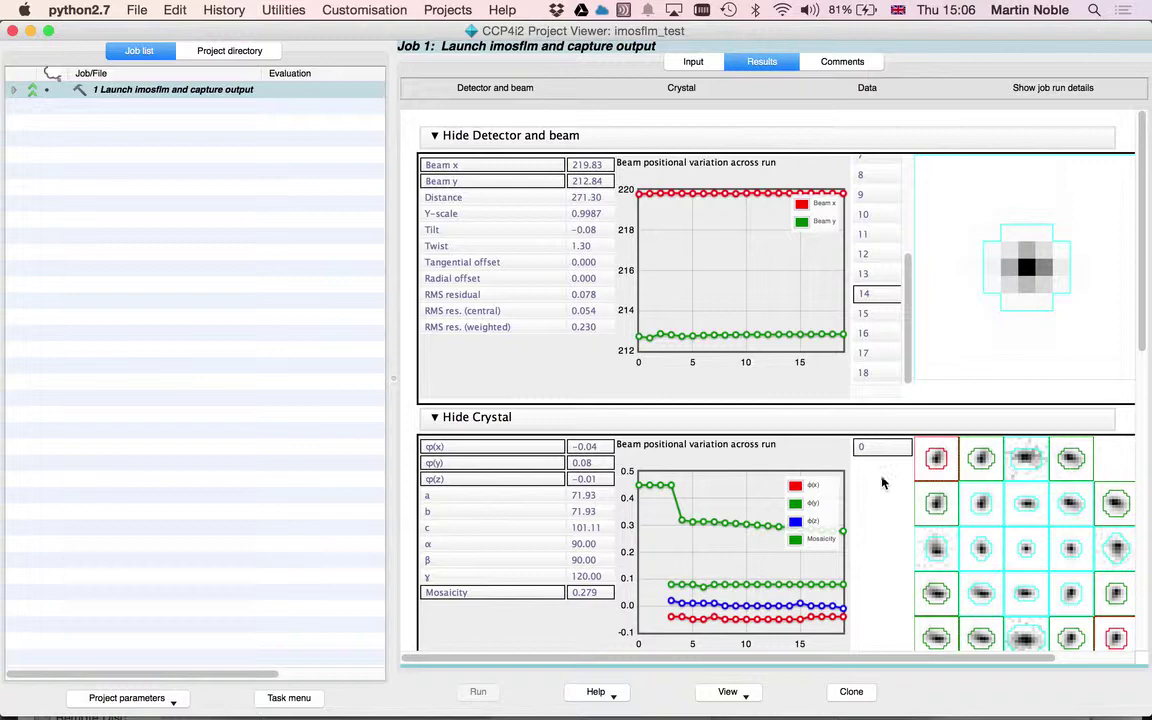
pyautogui.click(861, 449)
# In Data statistics, plot the Reflections(partials) and <I/σ(I)>(sum,partials) curves, then clear the plot
pyautogui.scroll(-2, 1142, 251)
pyautogui.scroll(-2, 1142, 251)
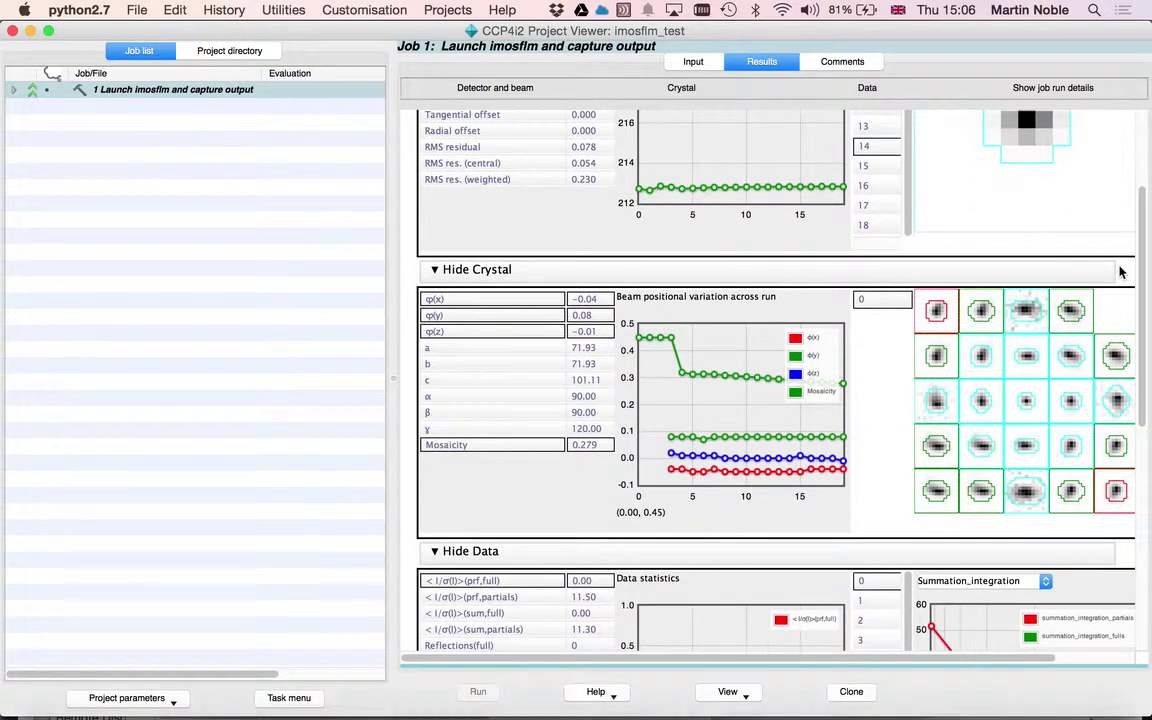
pyautogui.scroll(-5, 1140, 327)
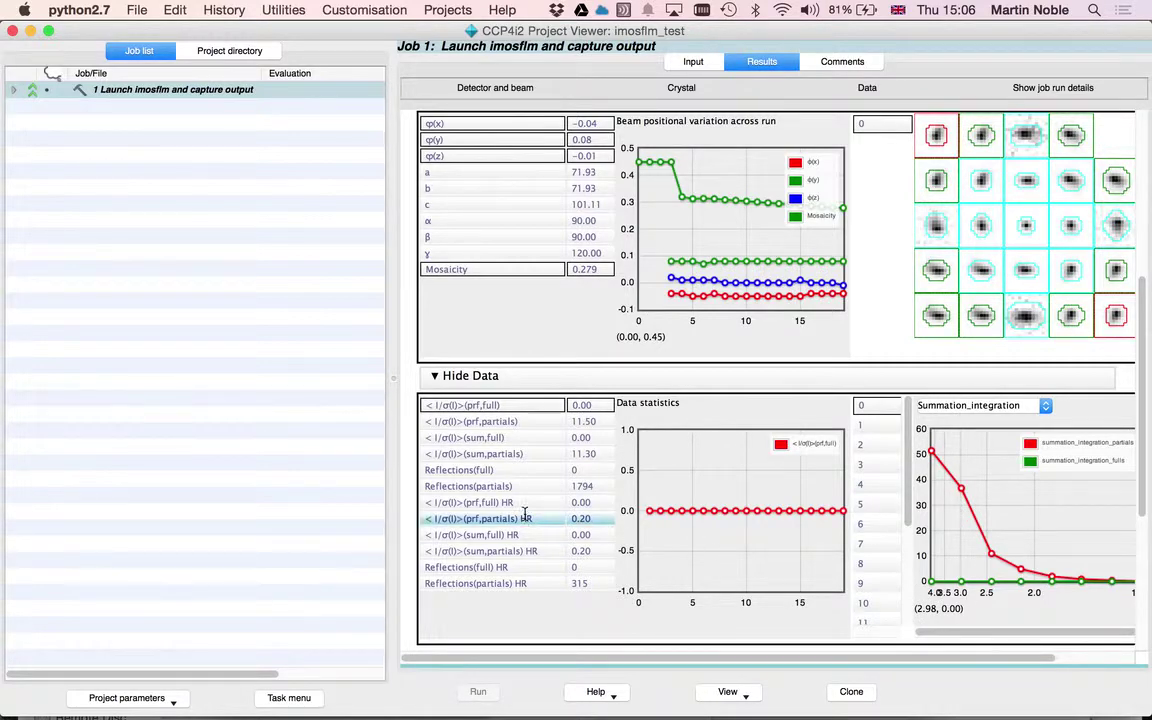
pyautogui.click(493, 487)
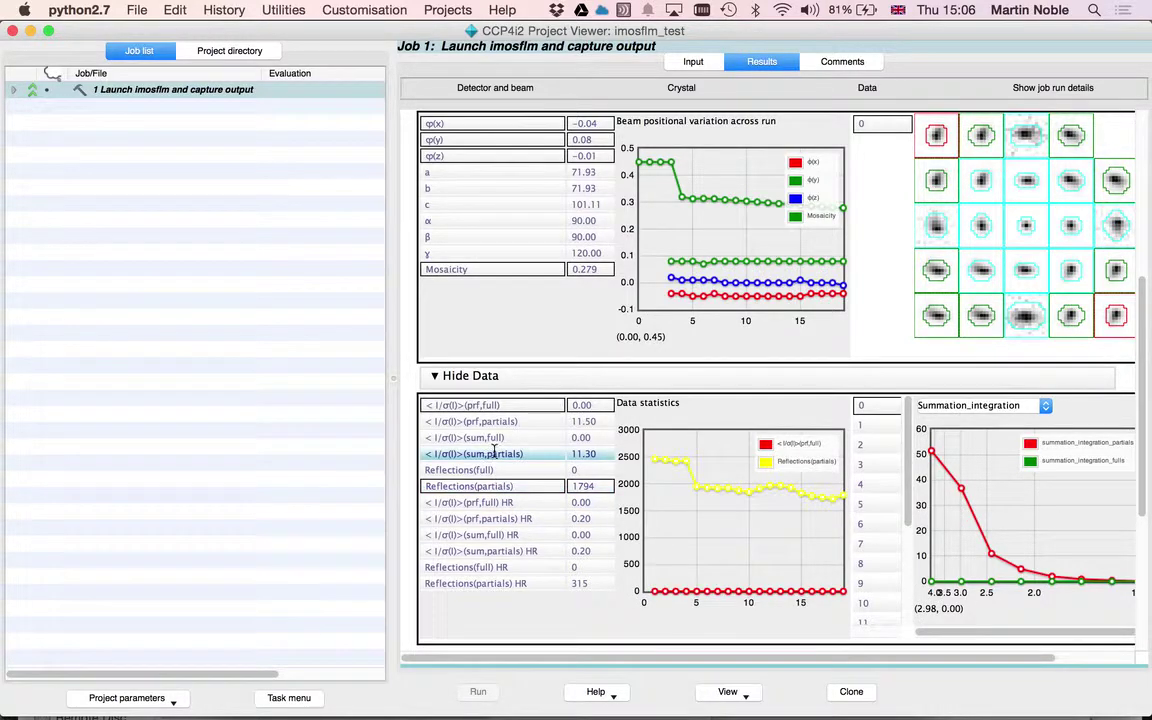
pyautogui.click(489, 453)
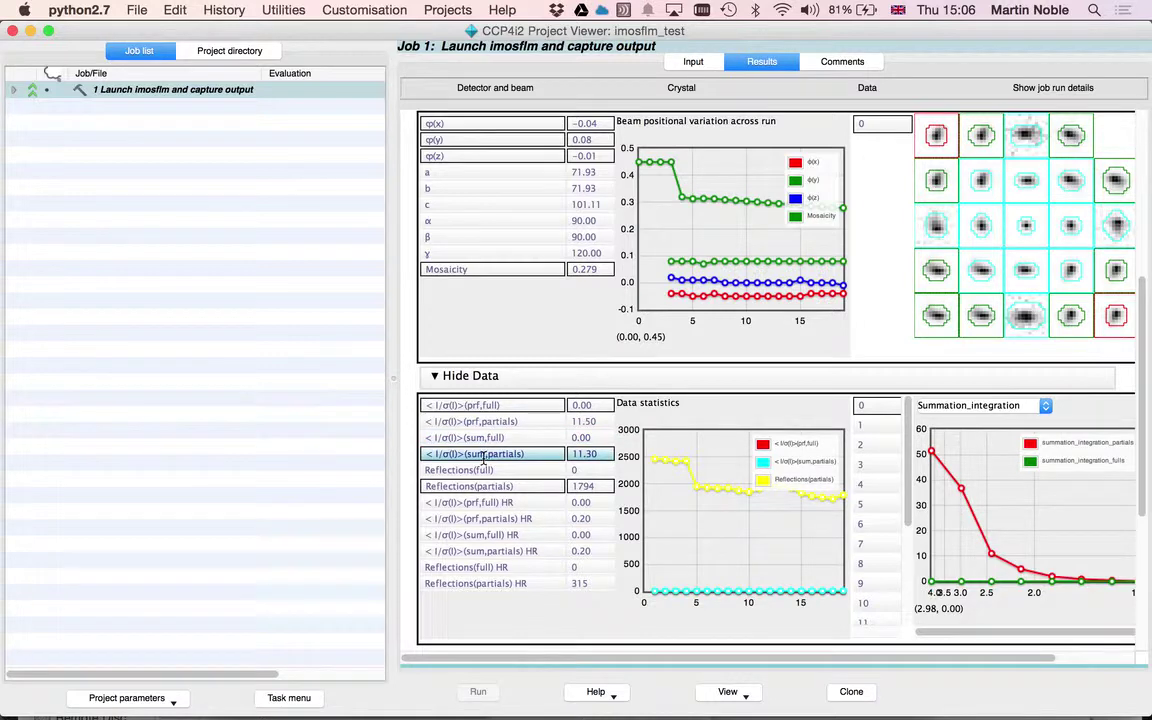
pyautogui.click(489, 405)
pyautogui.click(489, 405)
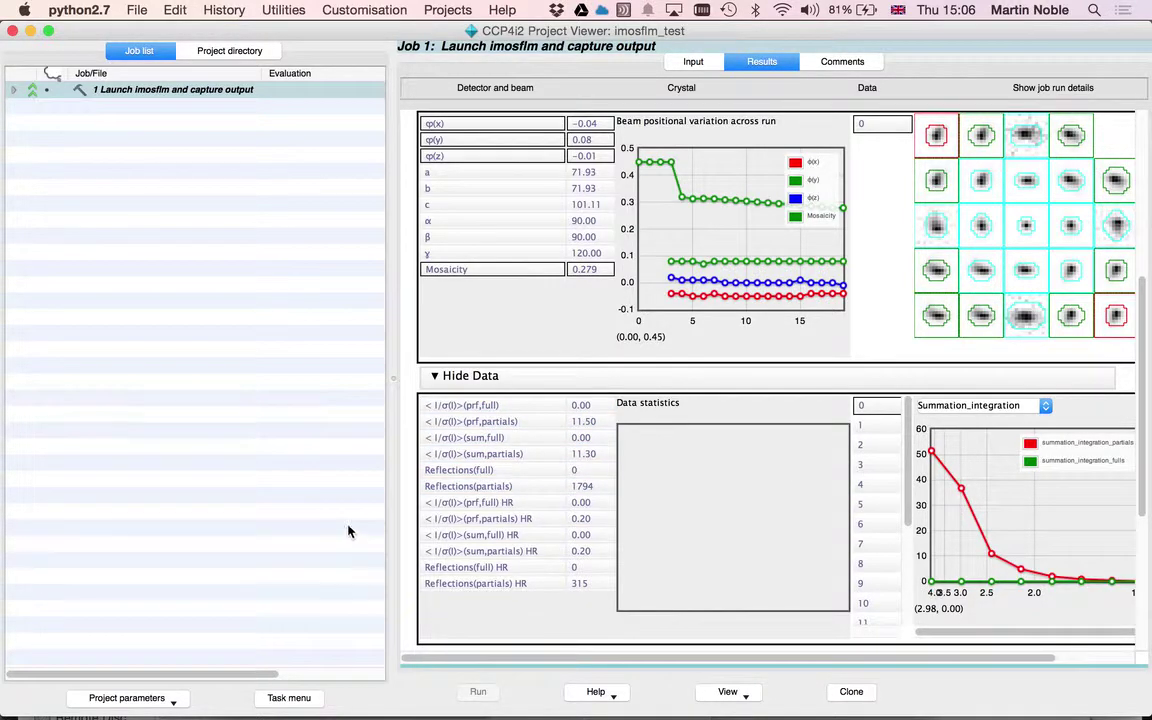
# Expand job 1 in the job list to reveal 72-c10-1_M5S8_2_0001.mtz and test.sav
pyautogui.click(14, 93)
pyautogui.click(14, 93)
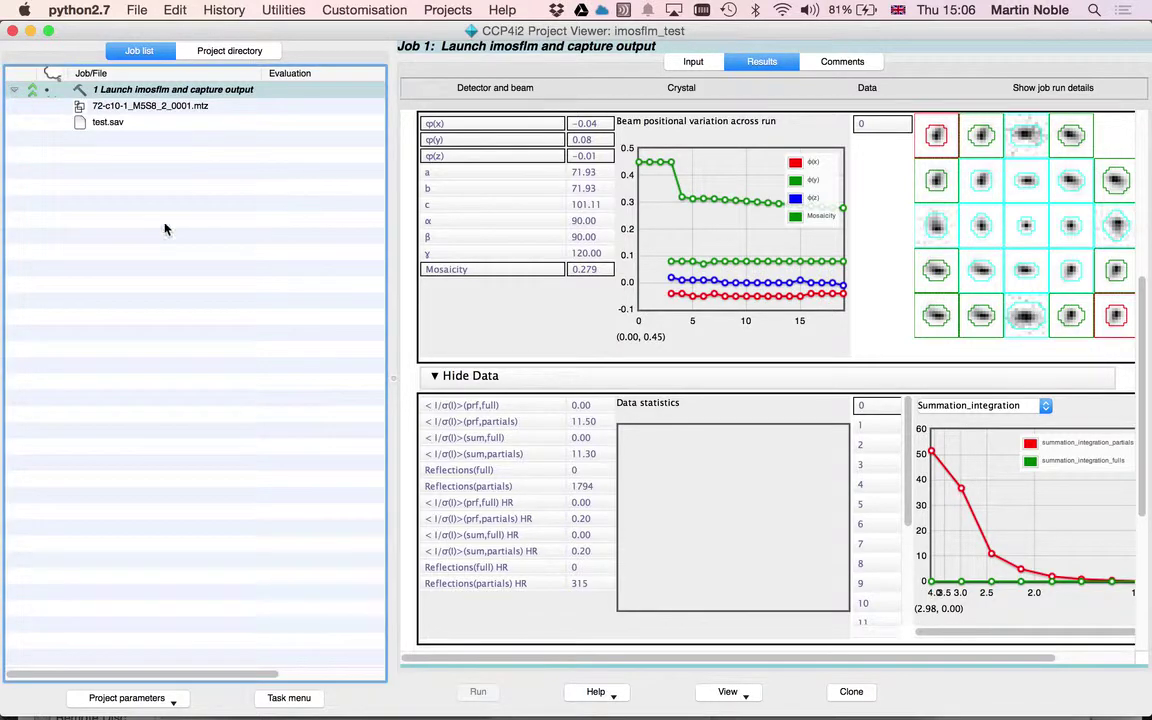